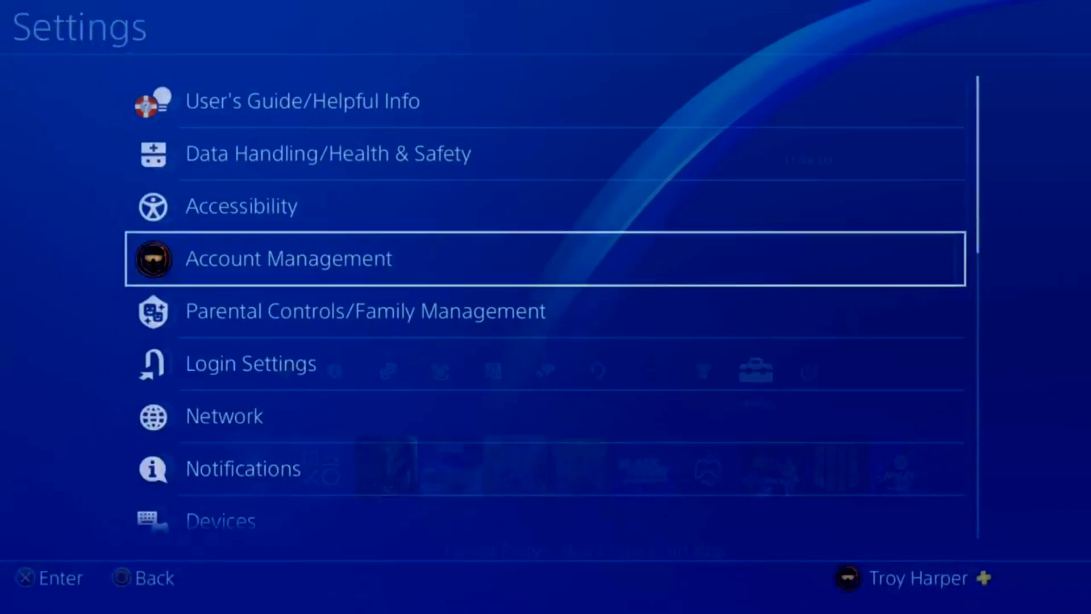
# Open the internet connection setup in the console's network settings.
pyautogui.press('Down')
pyautogui.press('Down')
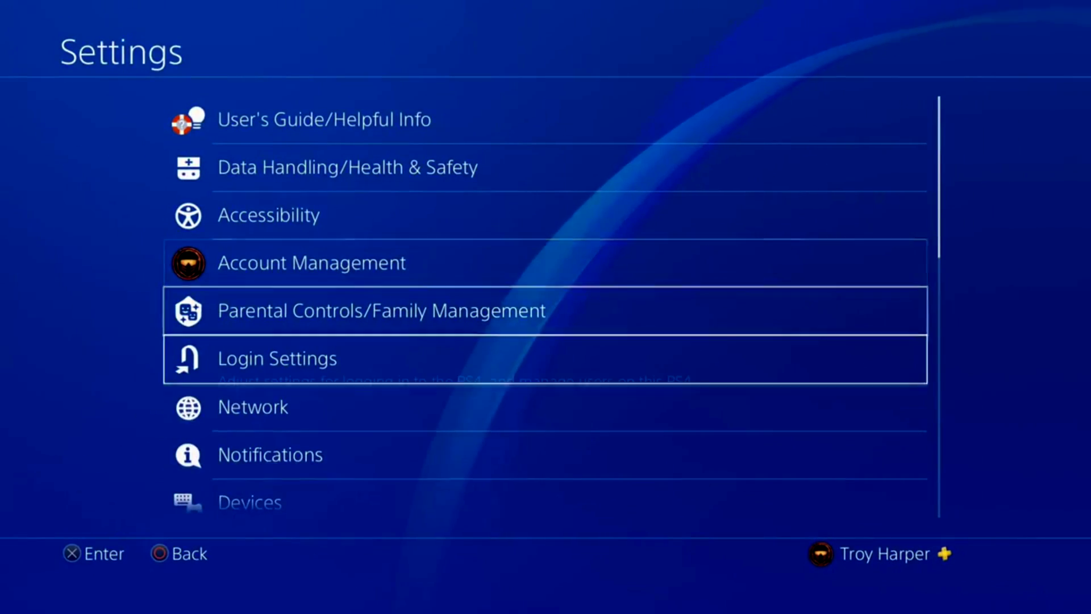
pyautogui.press('Down')
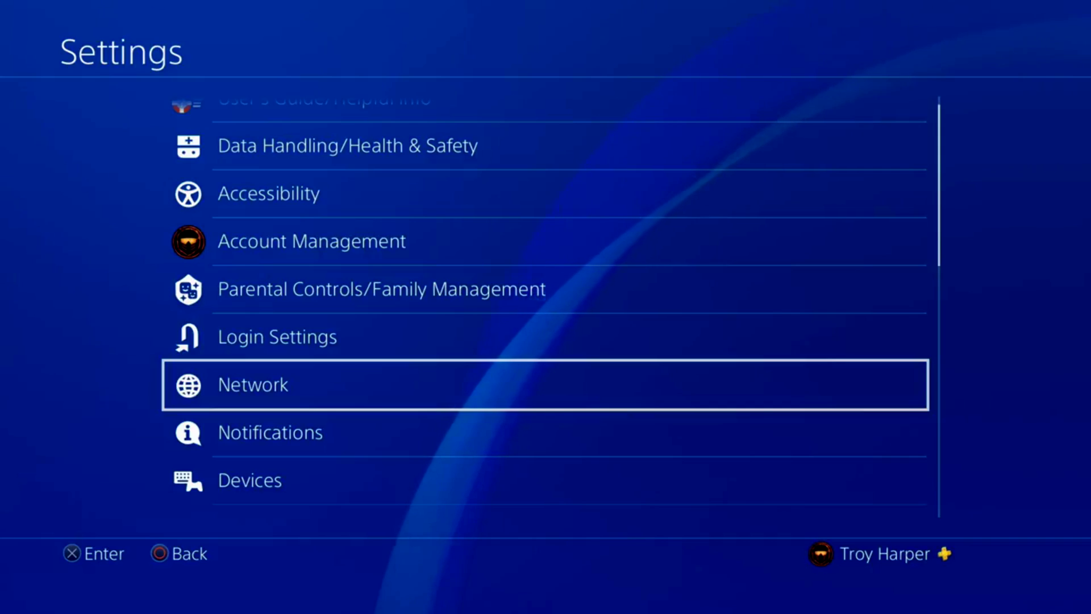
pyautogui.press('Return')
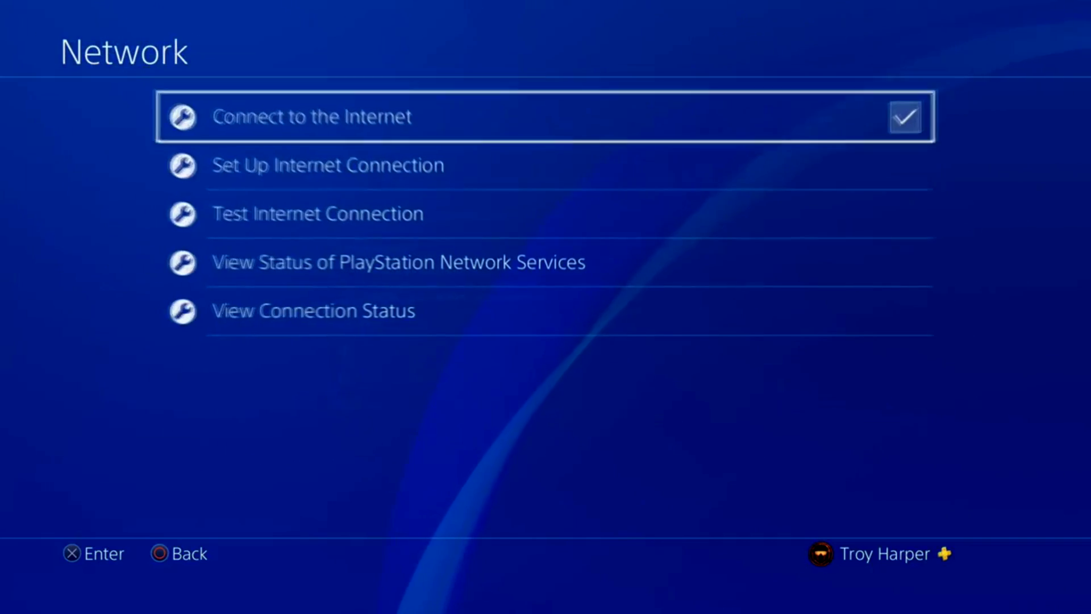
pyautogui.press('Down')
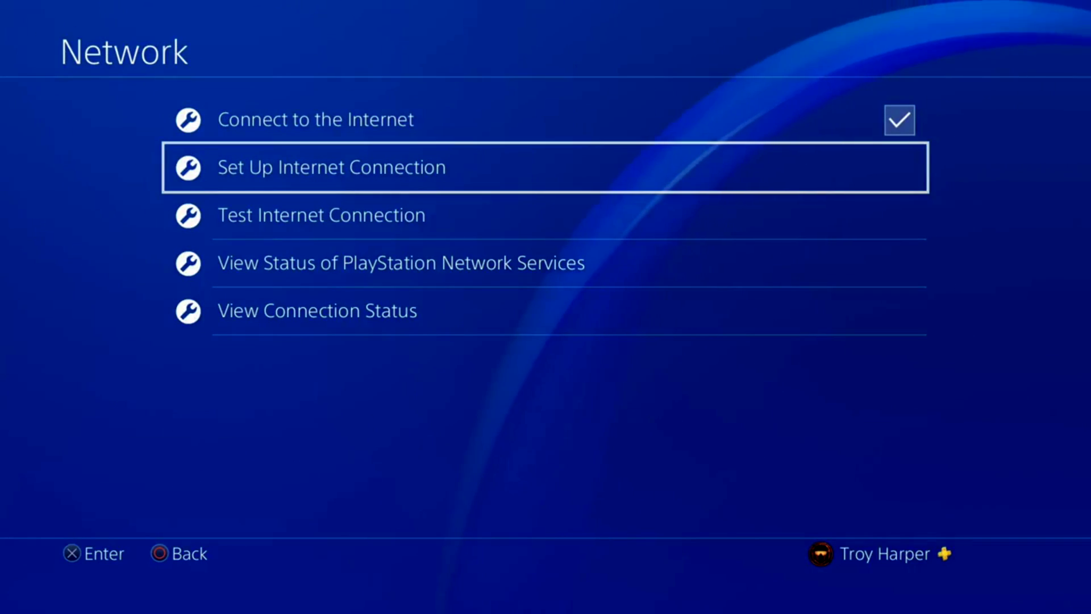
pyautogui.press('Return')
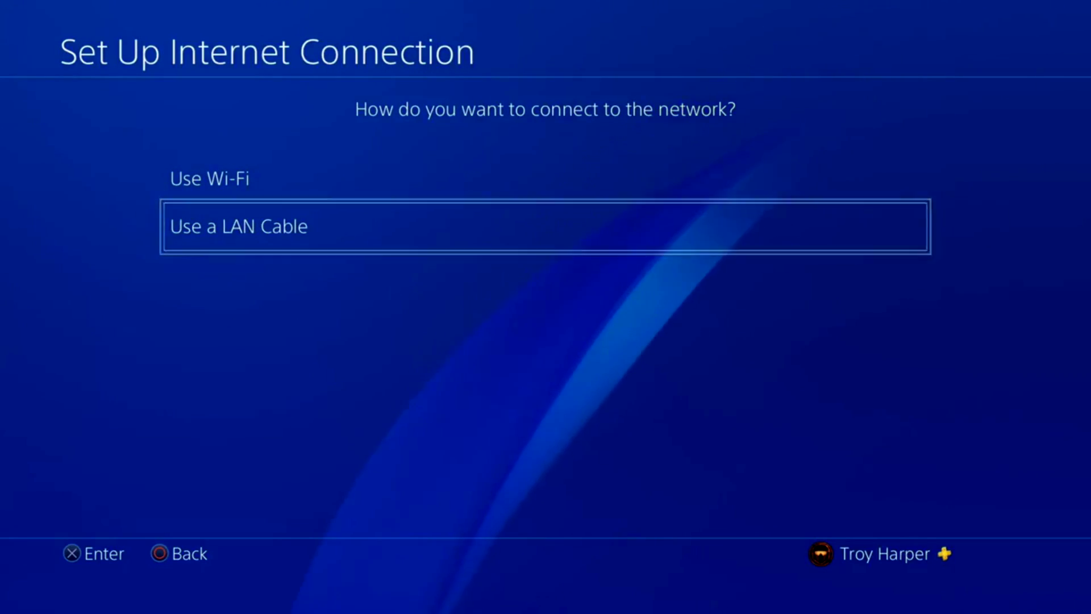
# Configure a custom LAN cable connection with automatic IP address, no specified DHCP host name and manual DNS settings.
pyautogui.press('Return')
pyautogui.press('Down')
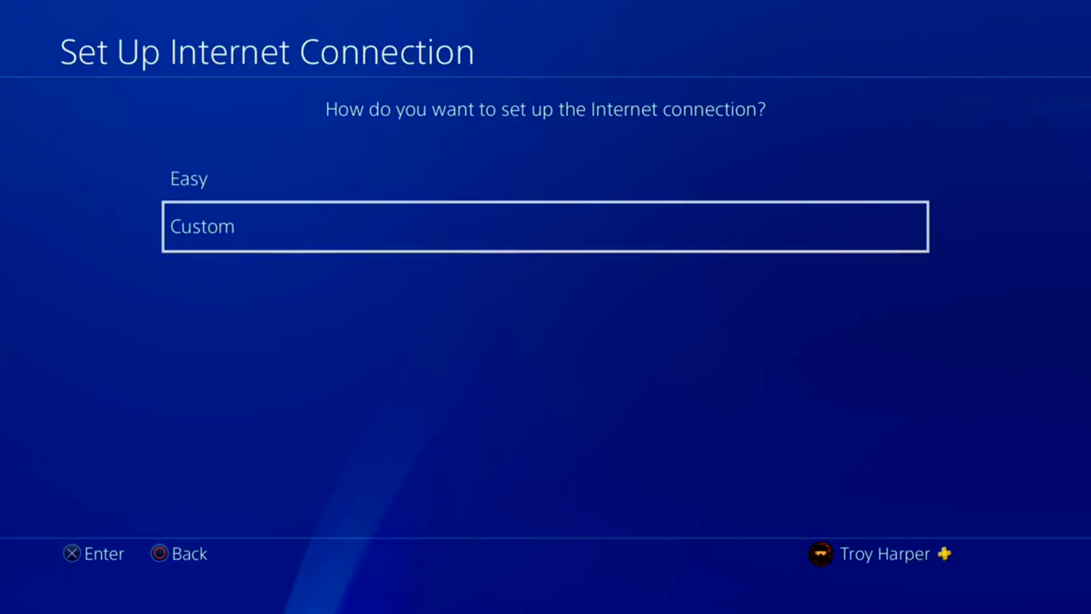
pyautogui.press('Return')
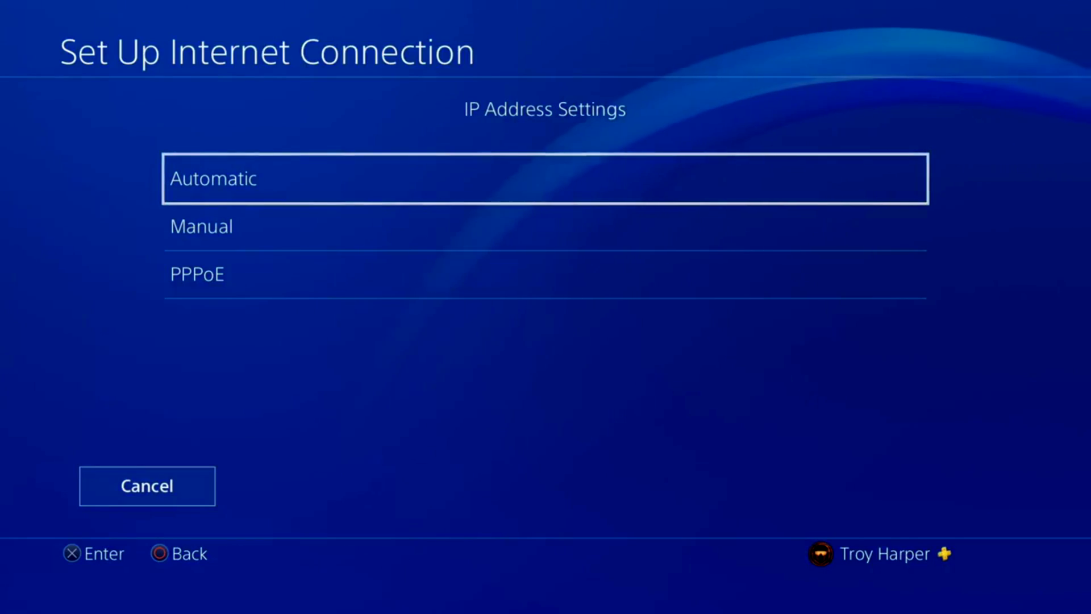
pyautogui.press('Return')
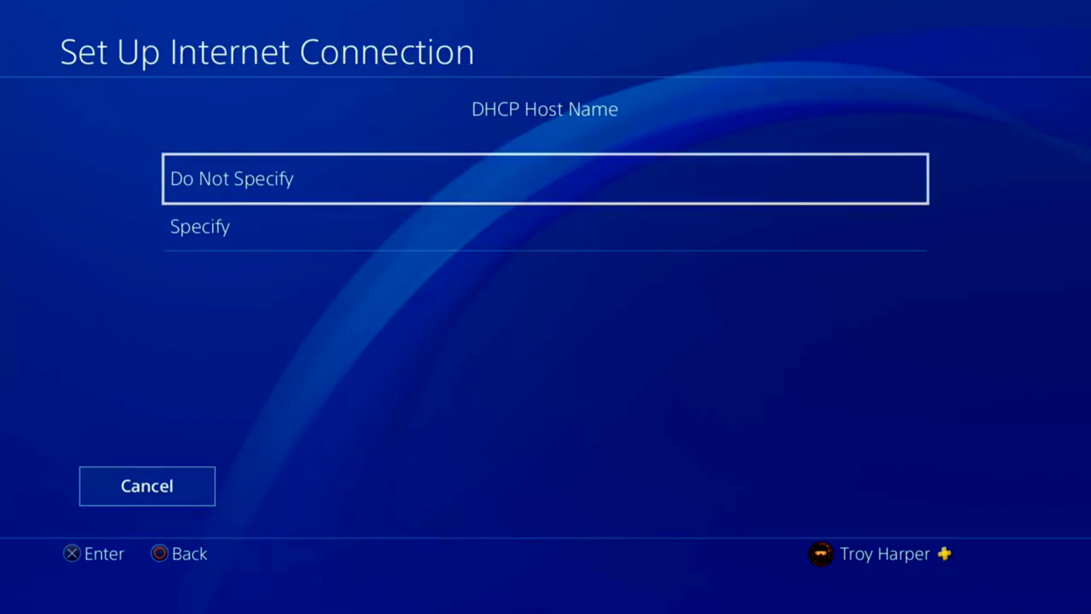
pyautogui.press('Return')
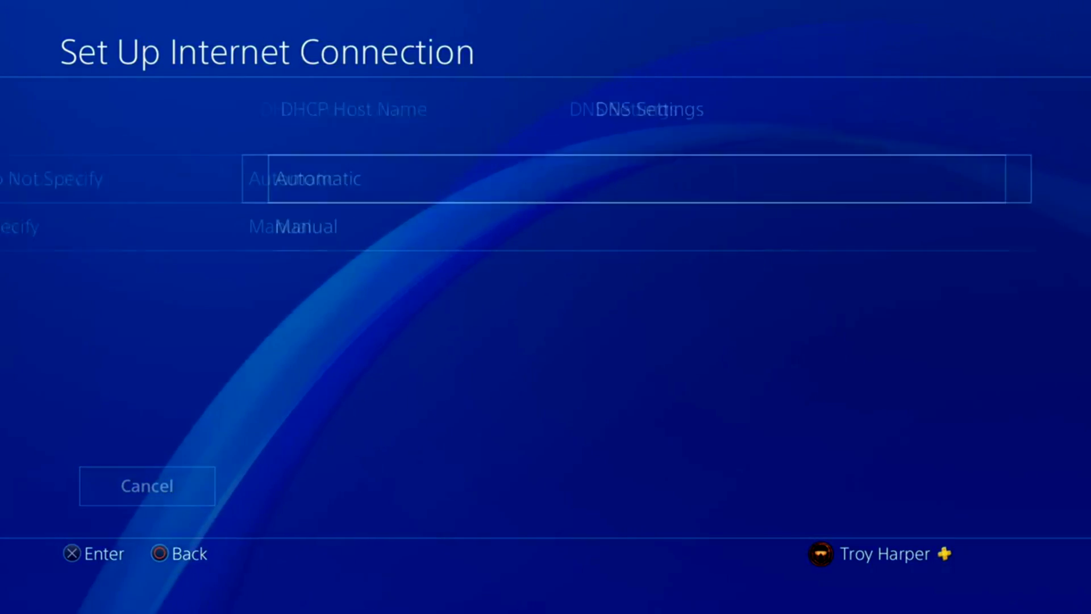
pyautogui.press('Down')
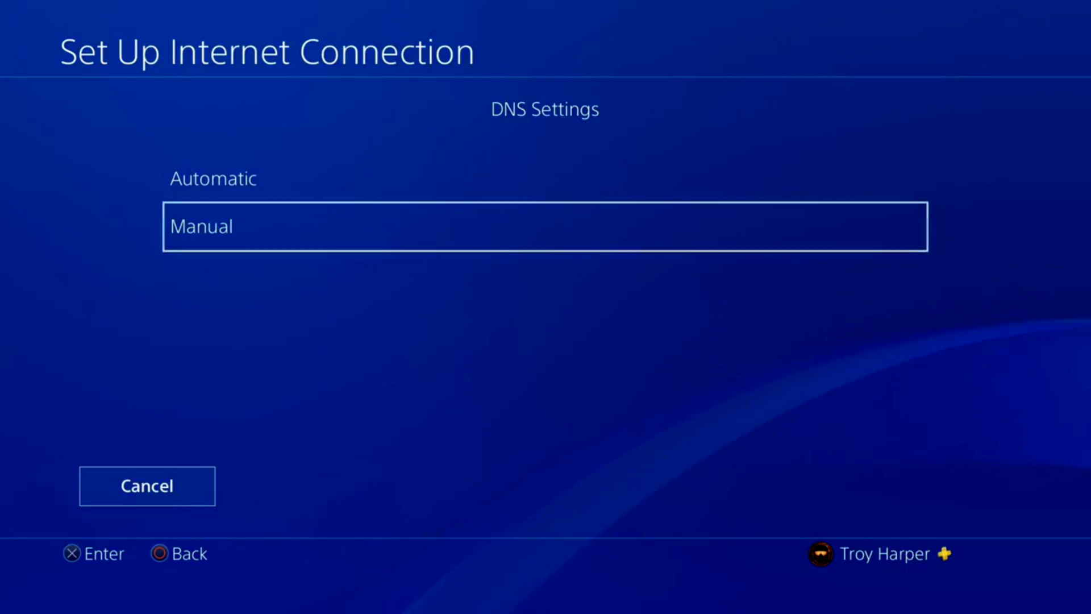
pyautogui.press('Return')
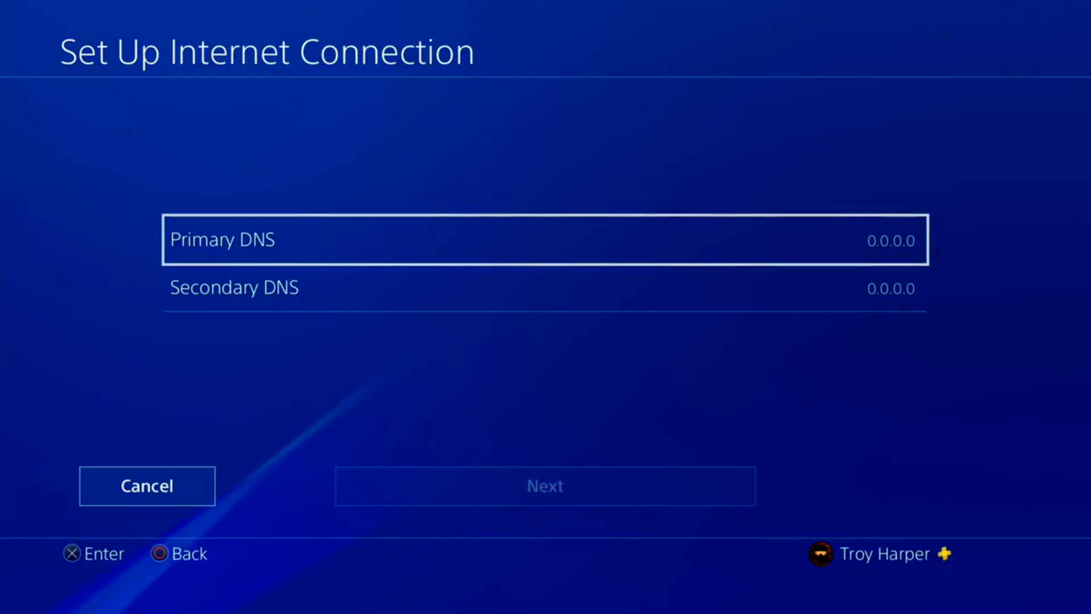
# Clear the default address from the Primary DNS entry.
pyautogui.press('Return')
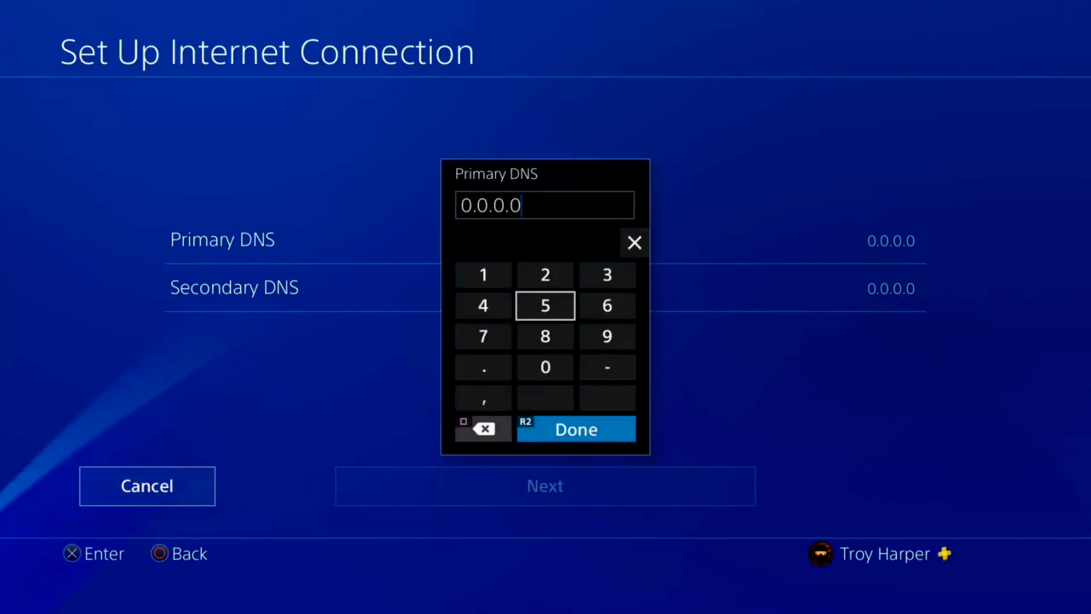
pyautogui.press('Down')
pyautogui.press('Down')
pyautogui.press('Down')
pyautogui.press('Left')
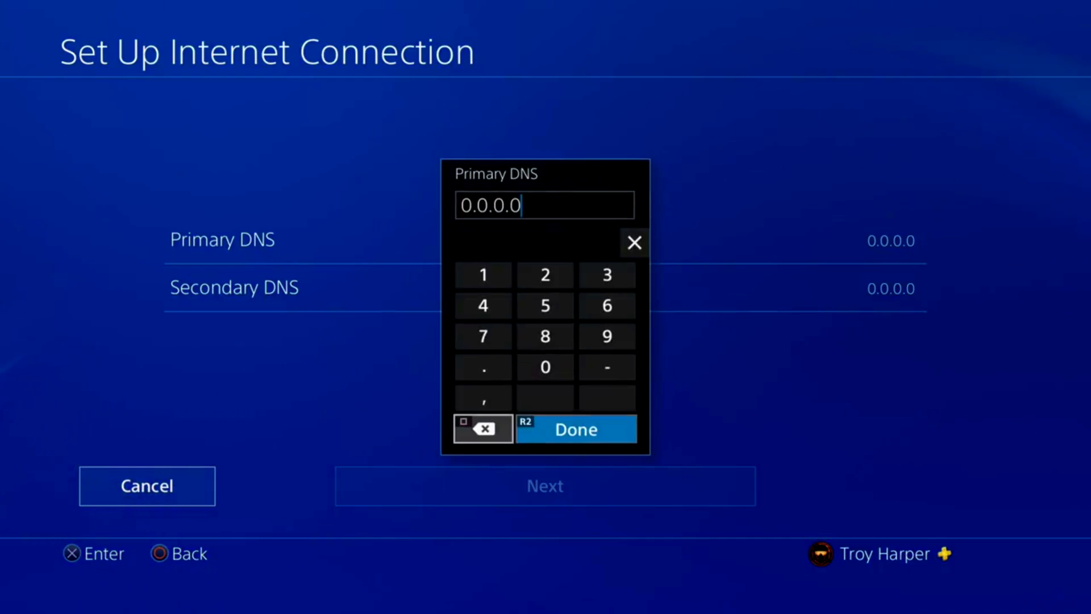
pyautogui.press('Return')
pyautogui.press('Return')
pyautogui.press('Return')
pyautogui.press('Return')
pyautogui.press('Return')
pyautogui.press('Return')
pyautogui.press('Up')
pyautogui.press('Down')
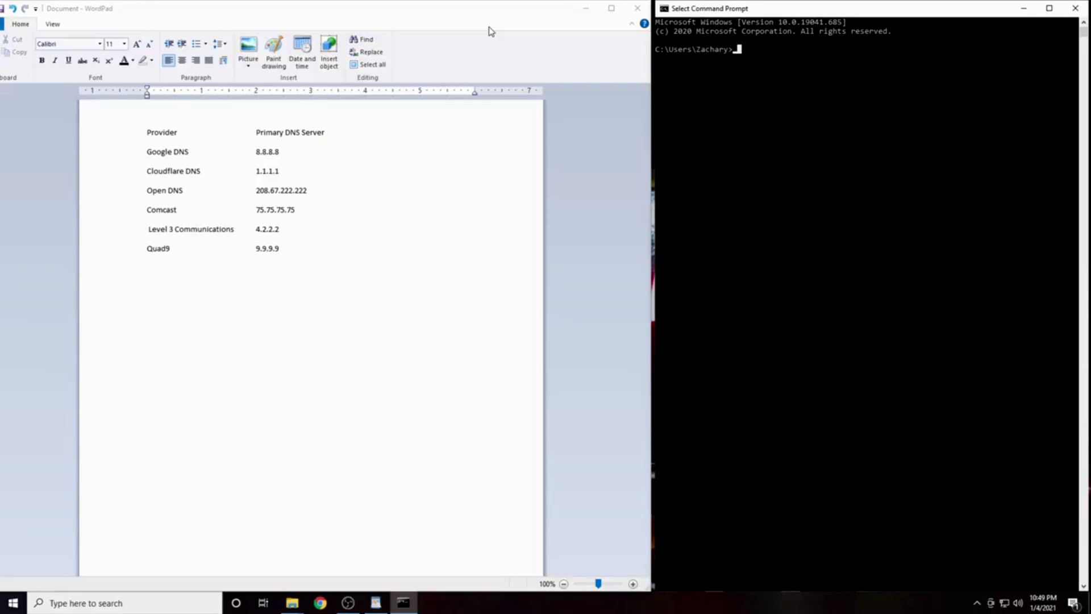
pyautogui.click(13, 603)
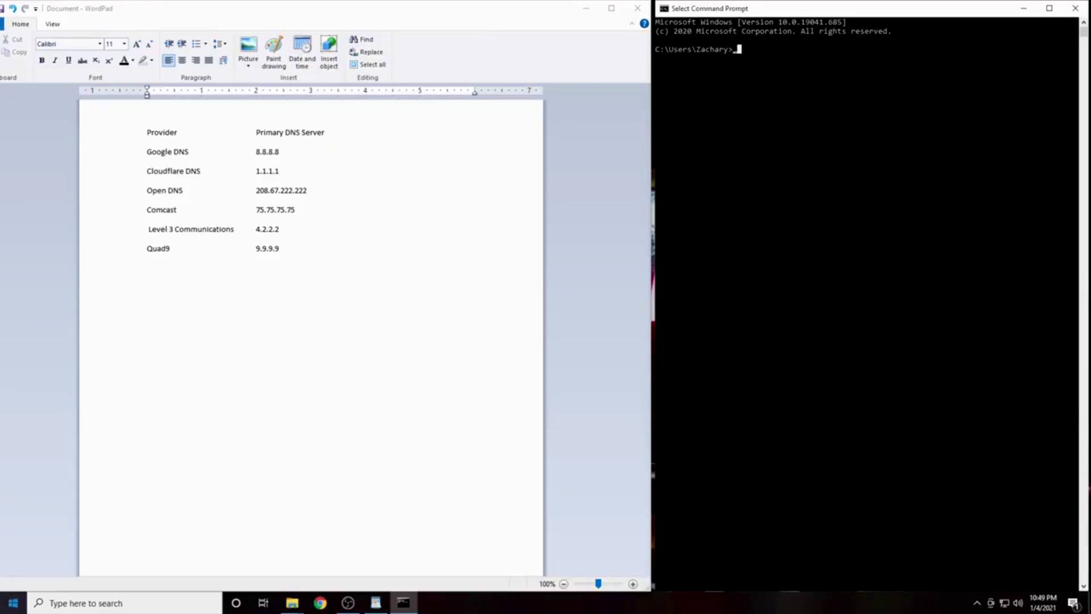
pyautogui.write('cmd')
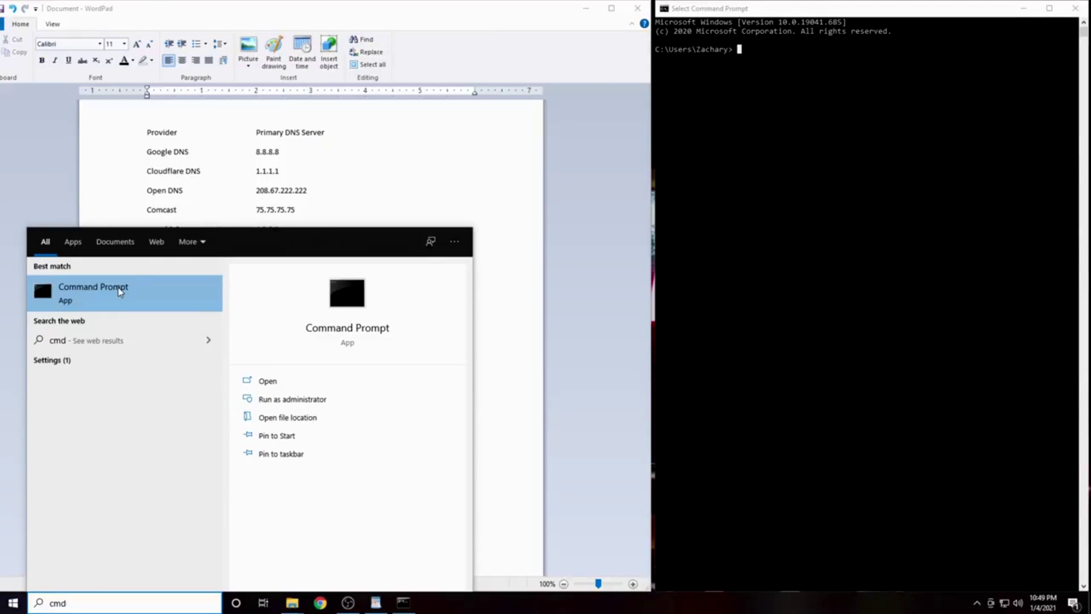
pyautogui.click(118, 290)
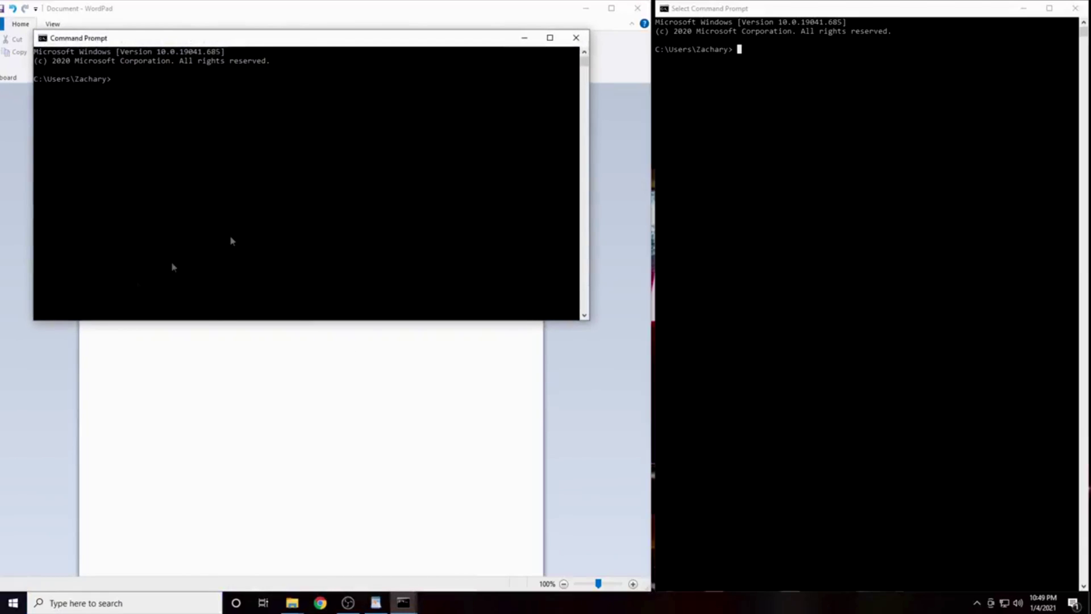
pyautogui.click(576, 38)
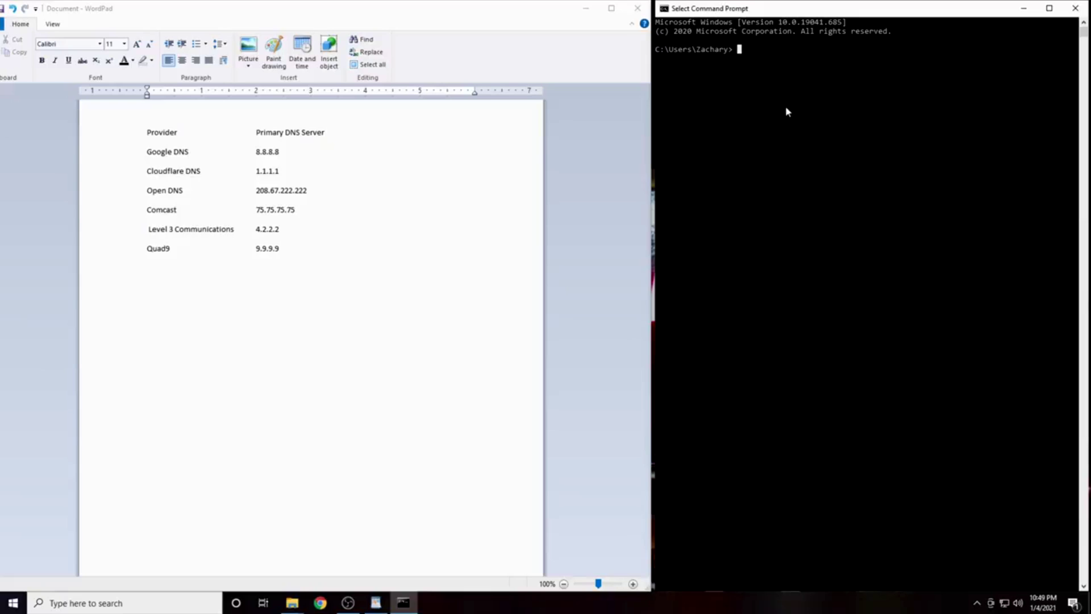
# Ping the Google DNS server 8.8.8.8 and the Cloudflare DNS server 1.1.1.1 from the PC's Command Prompt.
pyautogui.press('Escape')
pyautogui.write('ping 8.8.8.8')
pyautogui.press('Return')
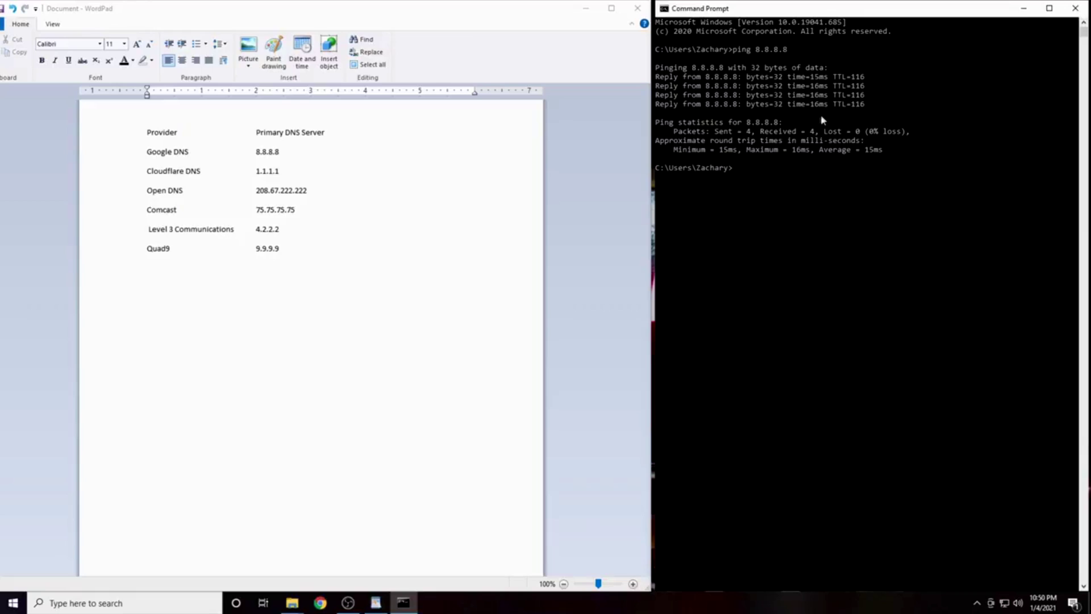
pyautogui.write('ping 1.1.1.1')
pyautogui.press('Return')
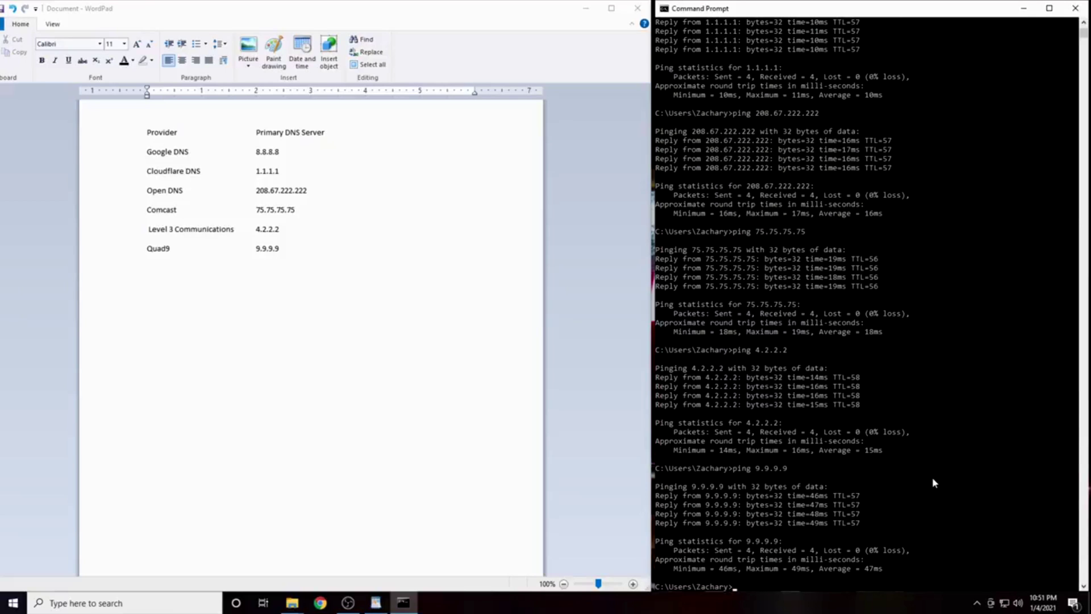
# Review the ping results from the first server onward and highlight the Cloudflare DNS row in the WordPad list.
pyautogui.scroll(6, 933, 480)
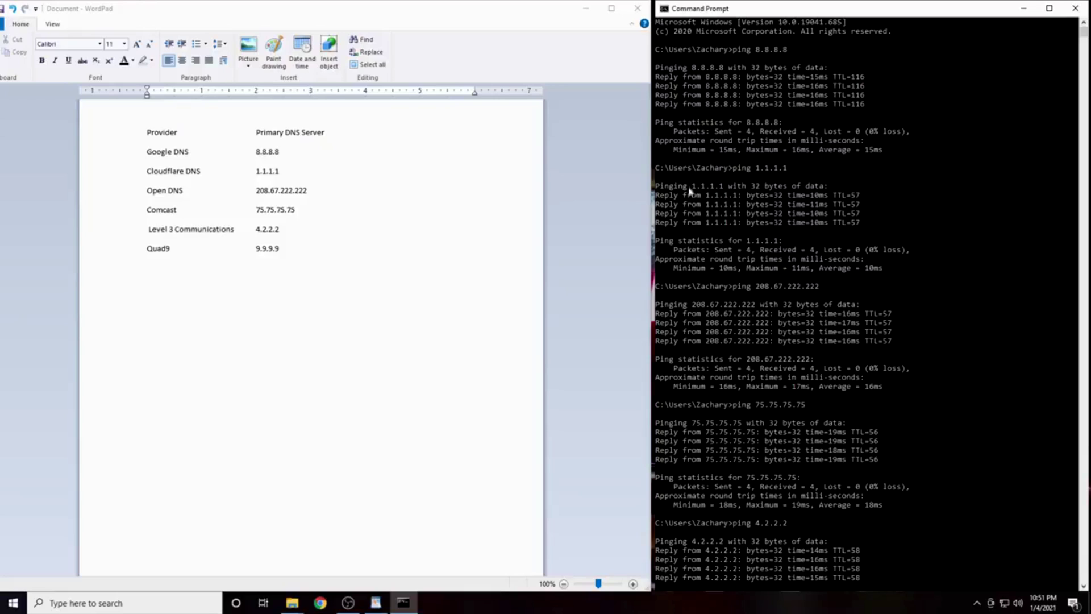
pyautogui.click(291, 171)
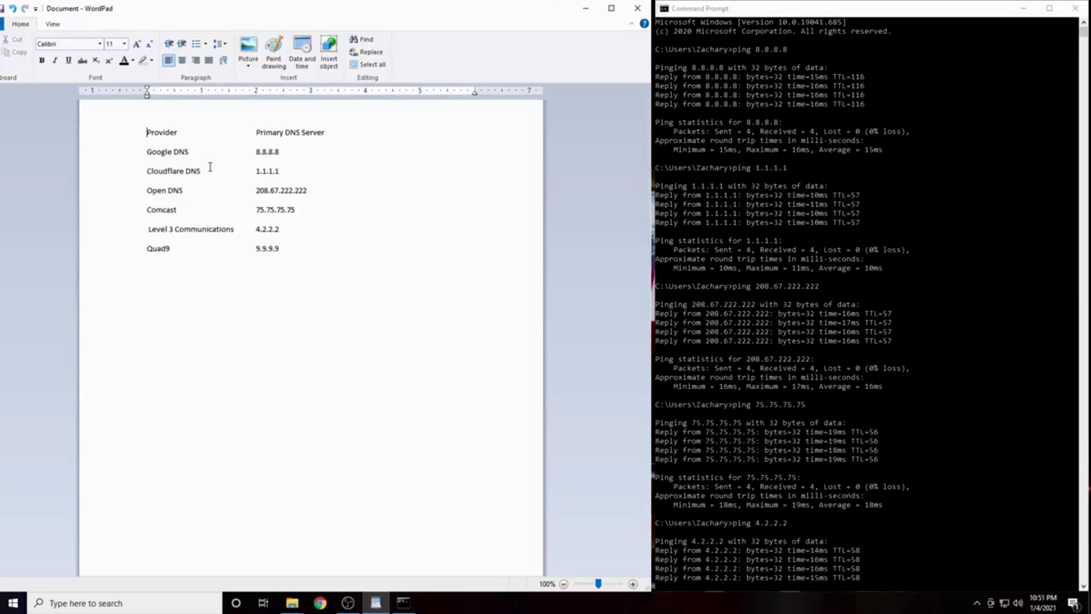
pyautogui.moveTo(148, 170); pyautogui.dragTo(299, 171)
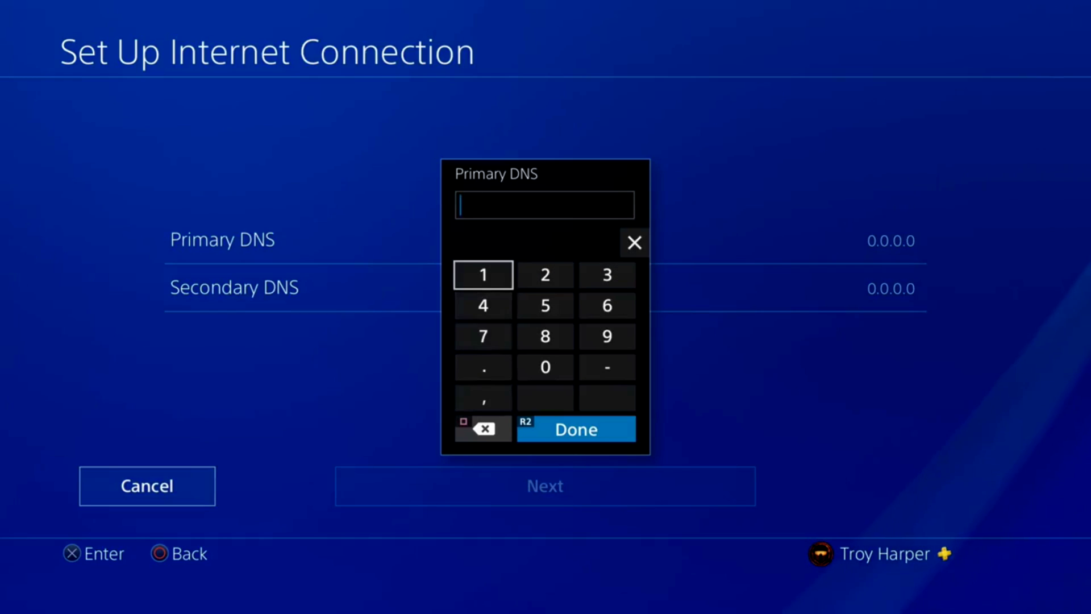
# Back in the PlayStation 4 connection setup, set the Primary DNS to 1.1.1.1.
pyautogui.write('1')
pyautogui.press('Down')
pyautogui.press('Down')
pyautogui.press('Down')
pyautogui.press('Down')
pyautogui.press('Down')
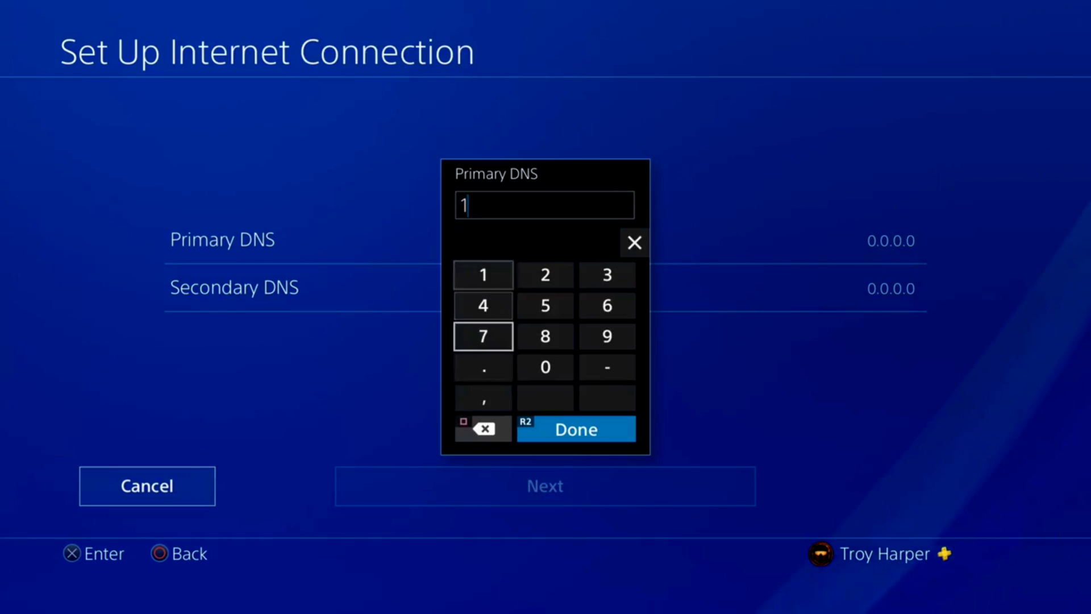
pyautogui.press('Up')
pyautogui.press('Up')
pyautogui.write('.')
pyautogui.press('Up')
pyautogui.press('Up')
pyautogui.press('Up')
pyautogui.write('1')
pyautogui.press('Down')
pyautogui.press('Down')
pyautogui.press('Down')
pyautogui.write('.')
pyautogui.press('Up')
pyautogui.press('Up')
pyautogui.press('Up')
pyautogui.write('1')
pyautogui.press('Down')
pyautogui.press('Down')
pyautogui.press('Down')
pyautogui.write('.')
pyautogui.press('Up')
pyautogui.press('Up')
pyautogui.press('Up')
pyautogui.write('1')
pyautogui.press('Right')
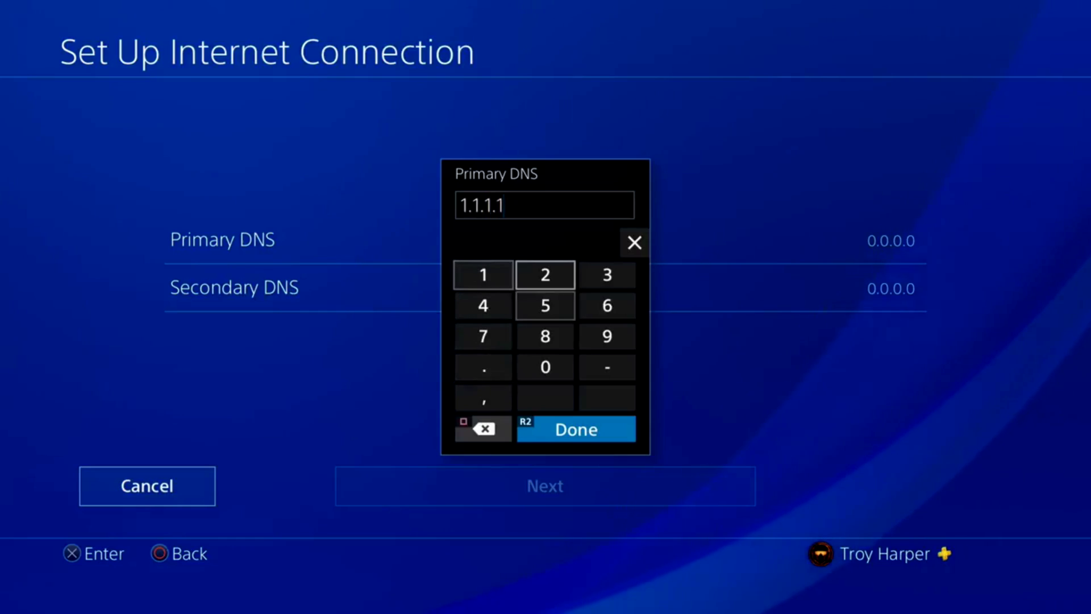
pyautogui.press('Down')
pyautogui.press('Down')
pyautogui.press('Down')
pyautogui.press('Down')
pyautogui.press('Return')
# Replace the Secondary DNS address with 1.0.0.1.
pyautogui.press('Down')
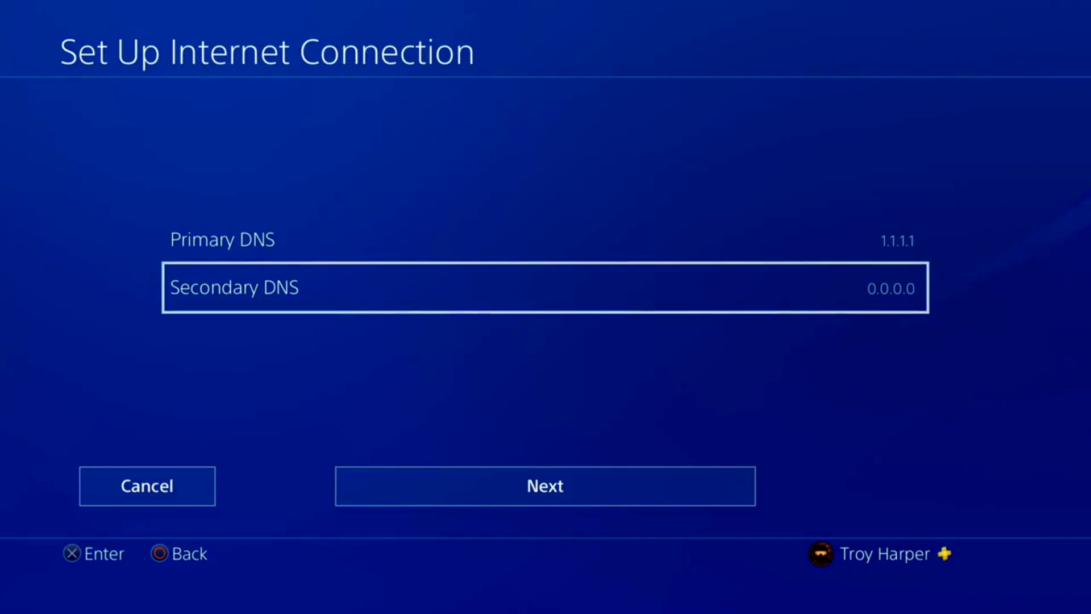
pyautogui.press('Return')
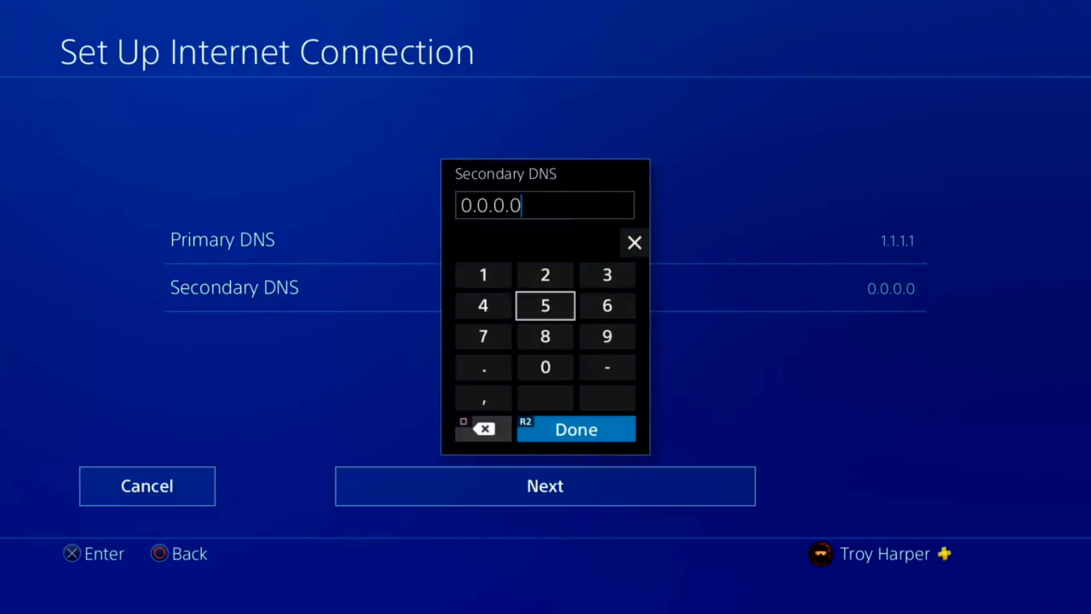
pyautogui.press('Right')
pyautogui.press('Up')
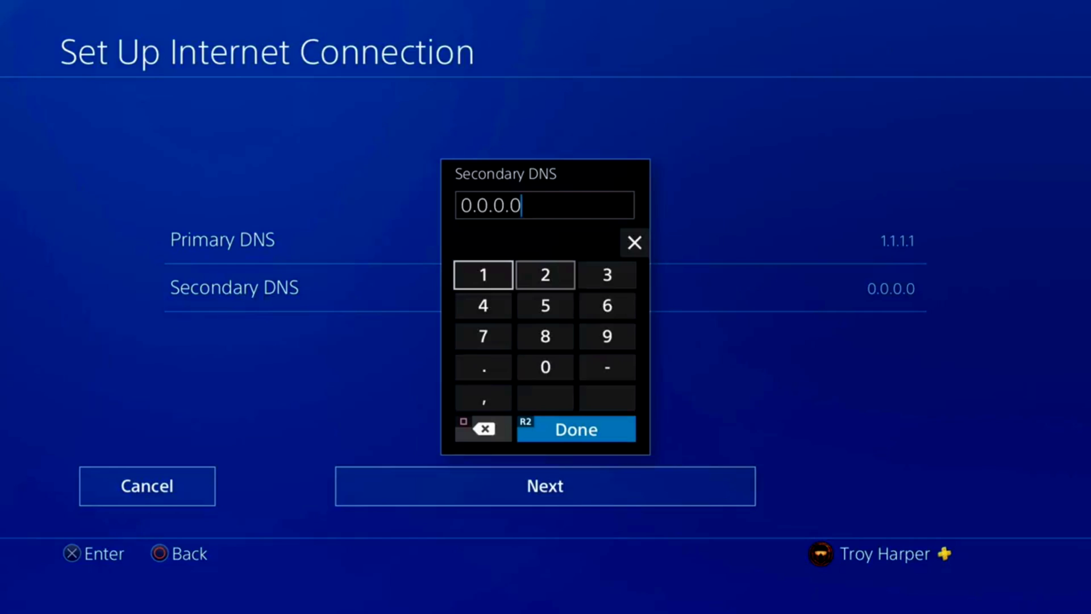
pyautogui.press('BackSpace')
pyautogui.press('BackSpace')
pyautogui.press('BackSpace')
pyautogui.press('BackSpace')
pyautogui.press('BackSpace')
pyautogui.press('BackSpace')
pyautogui.press('BackSpace')
pyautogui.press('Down')
pyautogui.press('Up')
pyautogui.write('1')
pyautogui.press('Down')
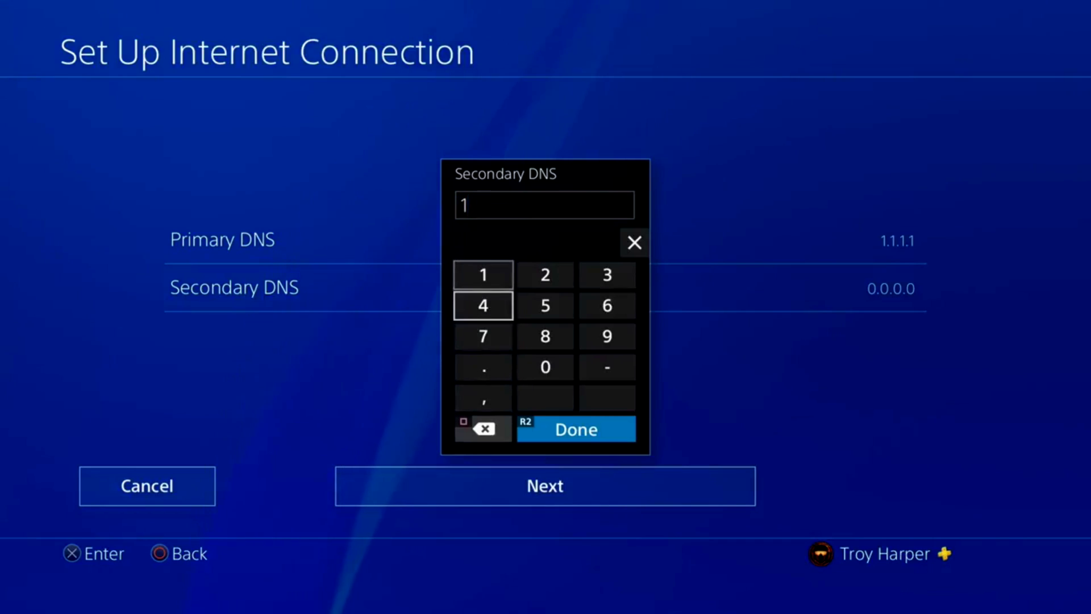
pyautogui.press('Down')
pyautogui.press('Down')
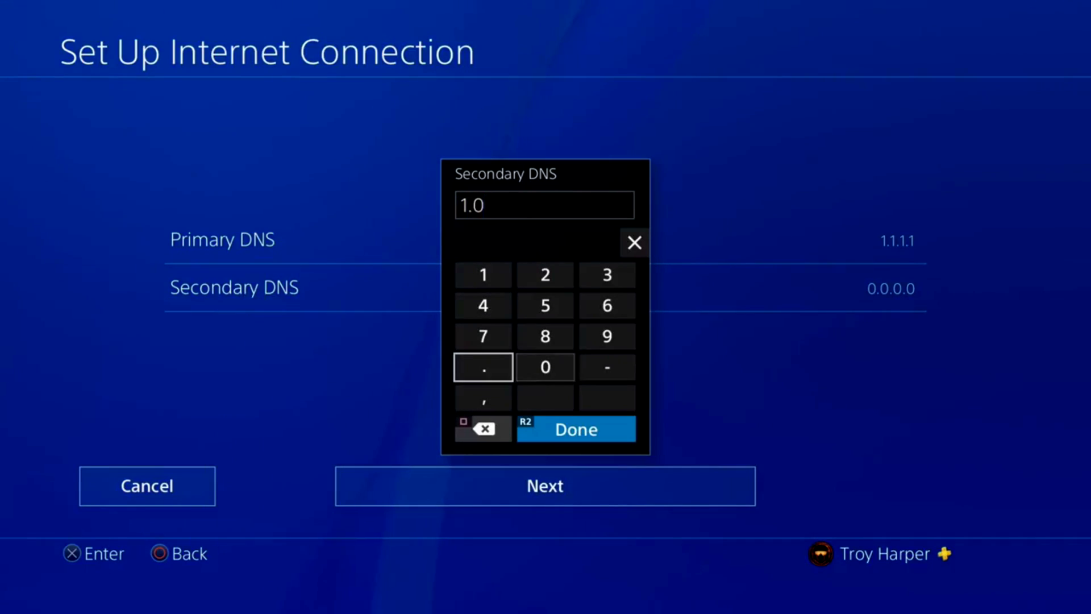
pyautogui.write('.0.0.')
pyautogui.press('Up')
pyautogui.press('Up')
pyautogui.press('Up')
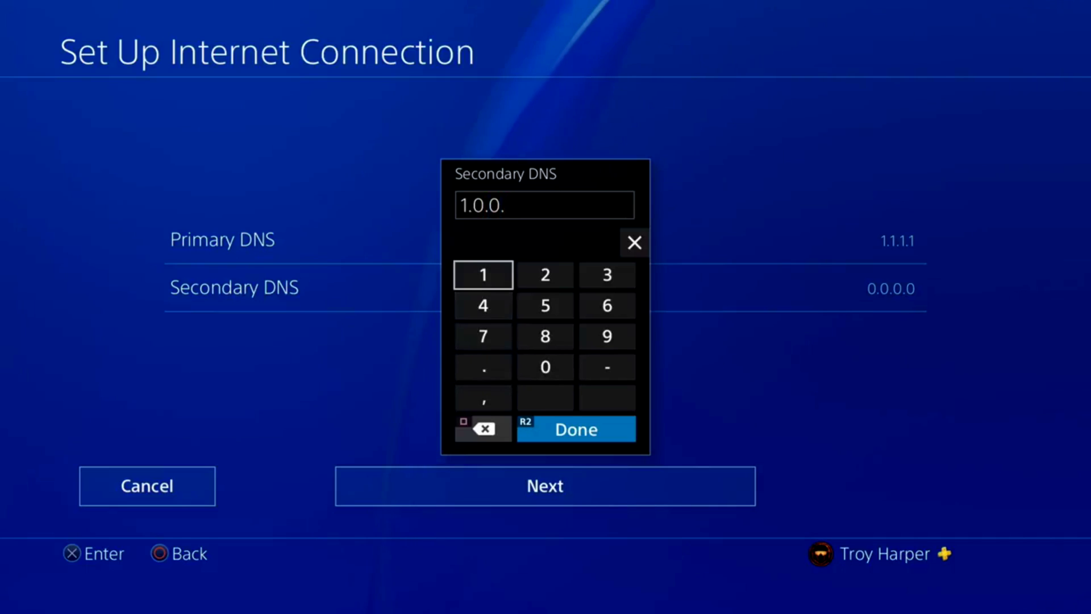
pyautogui.write('1')
pyautogui.press('Down')
pyautogui.press('Down')
pyautogui.press('Down')
pyautogui.press('Down')
pyautogui.press('Right')
pyautogui.press('Down')
pyautogui.press('Return')
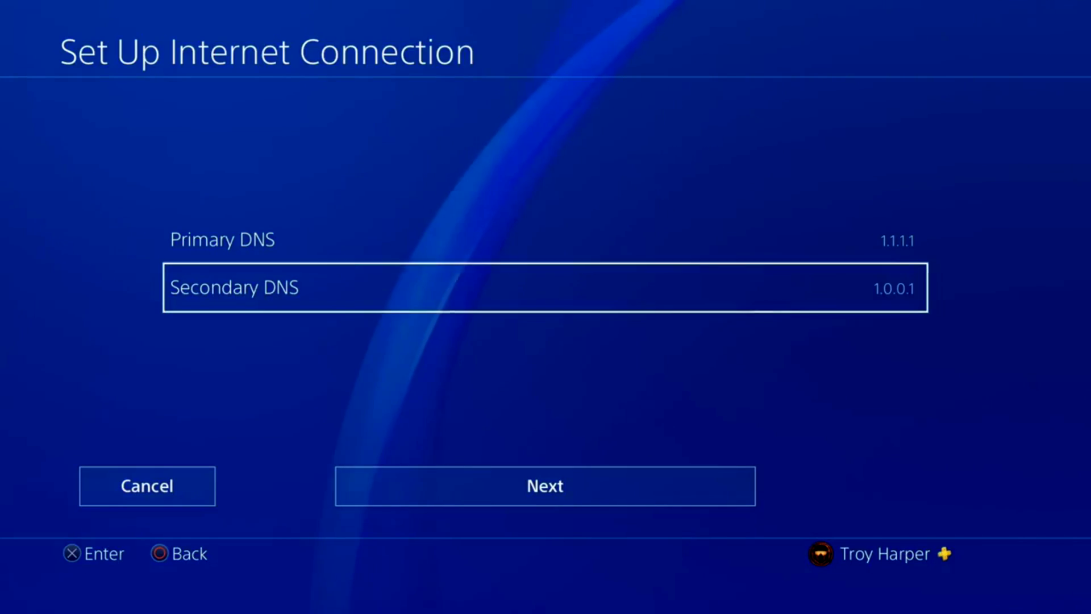
# Continue the connection setup with automatic MTU settings and without a proxy server.
pyautogui.press('Down')
pyautogui.press('Return')
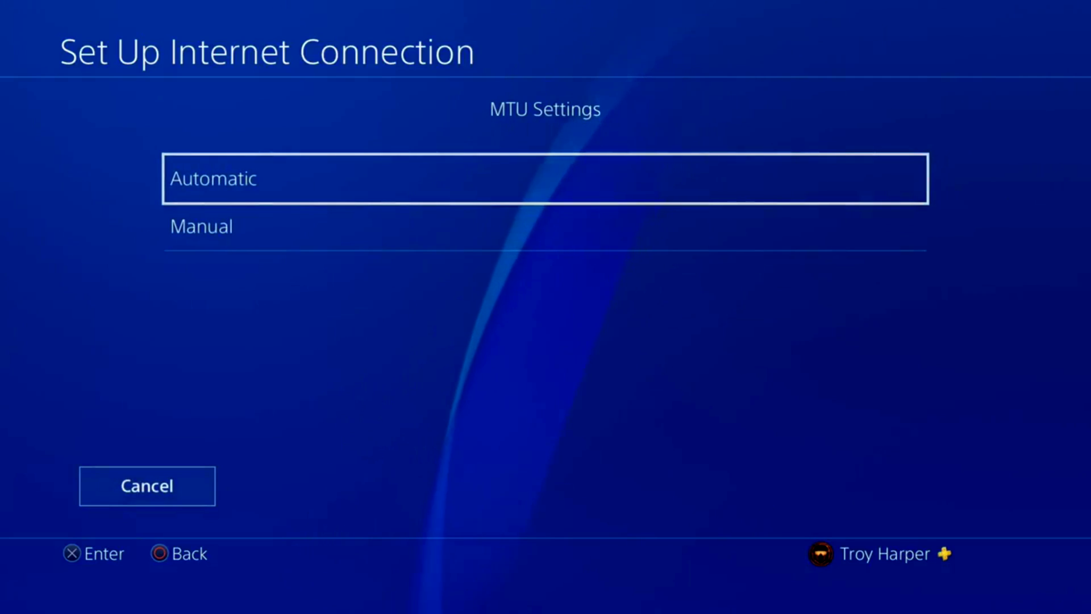
pyautogui.press('Return')
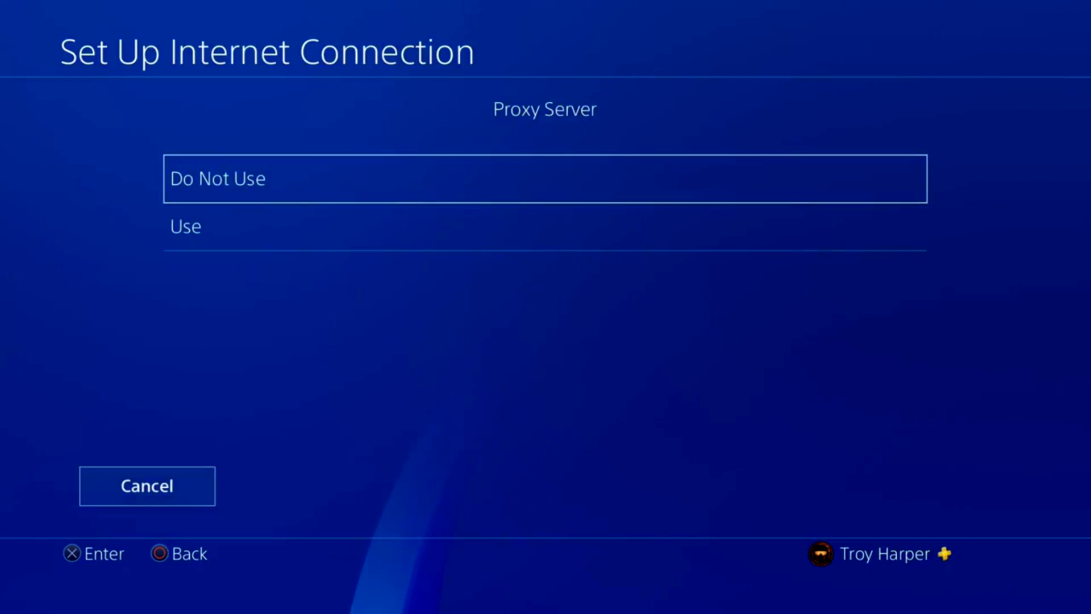
pyautogui.press('Return')
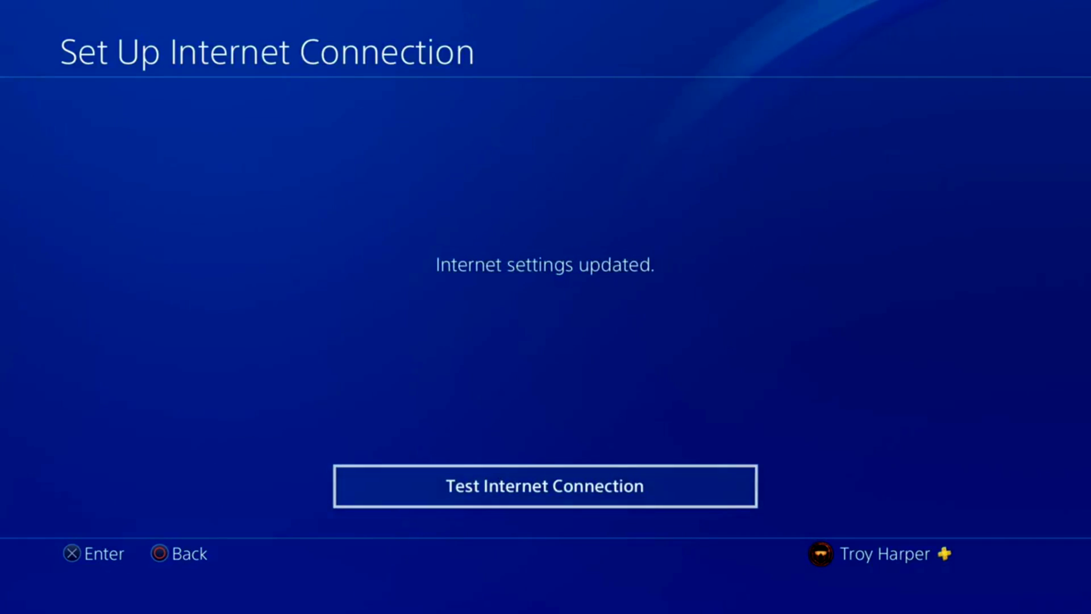
# Test the internet connection and review the console's connection status.
pyautogui.press('Return')
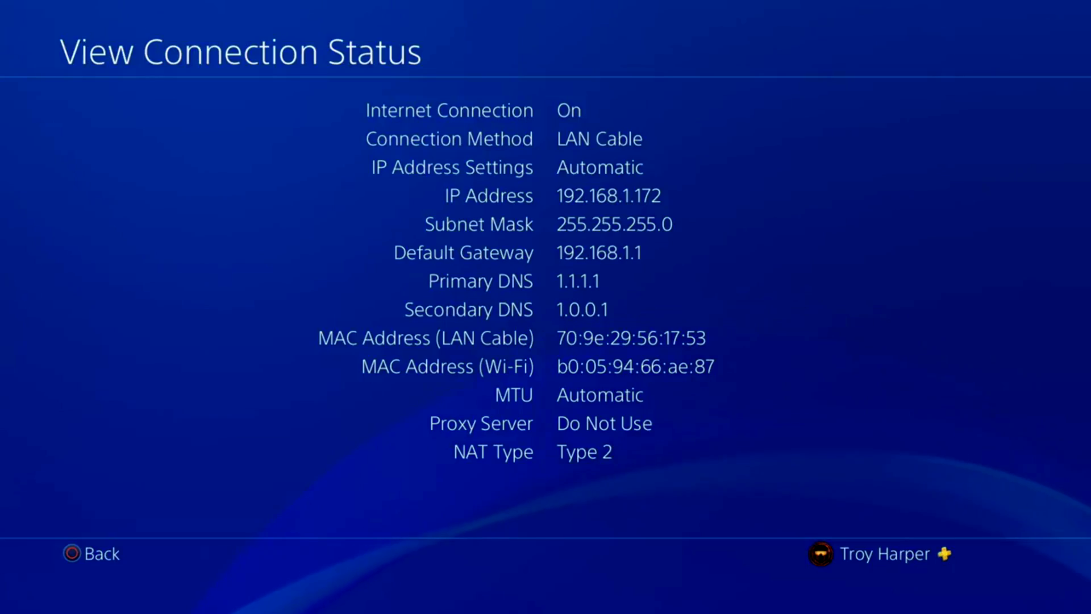
pyautogui.press('Escape')
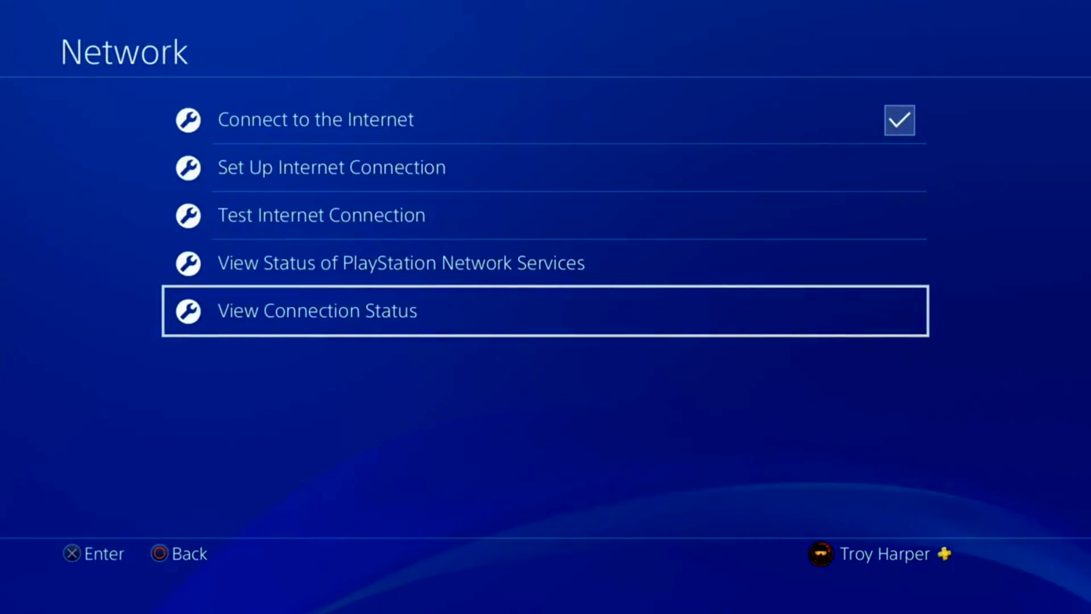